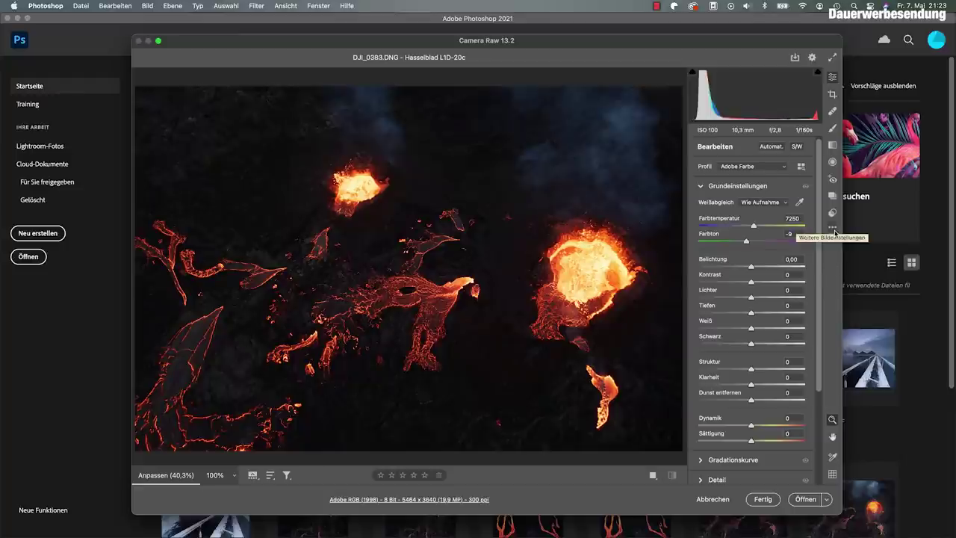
- Choose Verbessern (Enhance) from the further image settings menu, keeping Super Resolution checked
{"action": "left_click", "coordinate": [833, 227]}
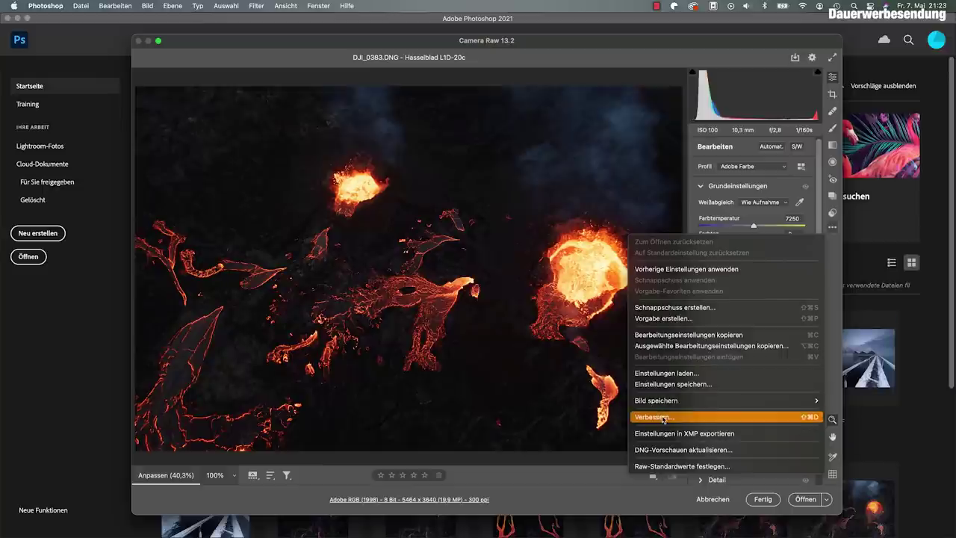
{"action": "left_click", "coordinate": [838, 322]}
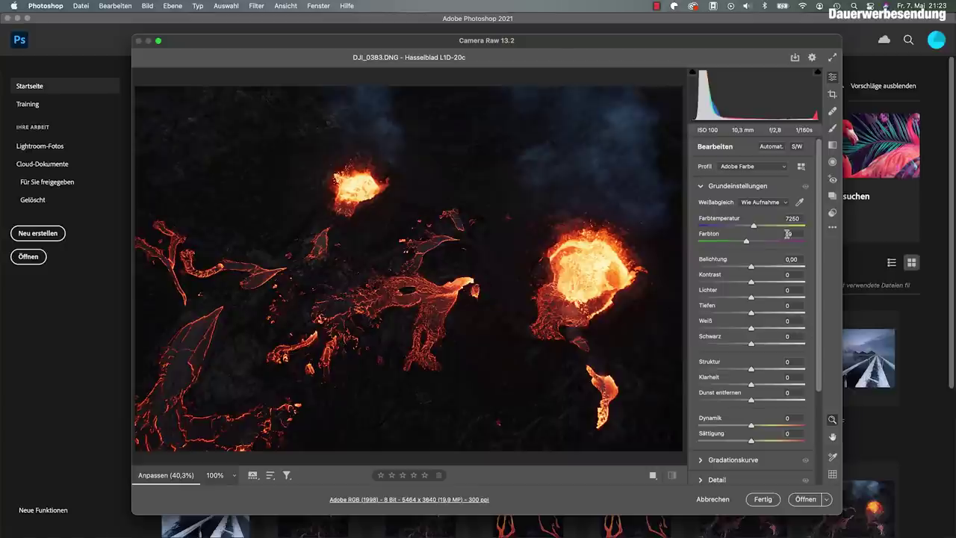
{"action": "left_click", "coordinate": [834, 228]}
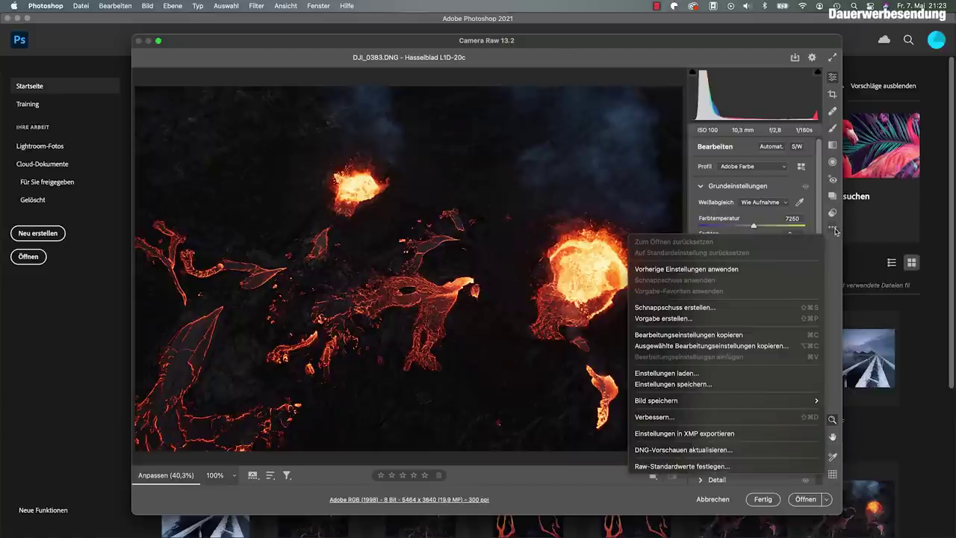
{"action": "left_click", "coordinate": [655, 418]}
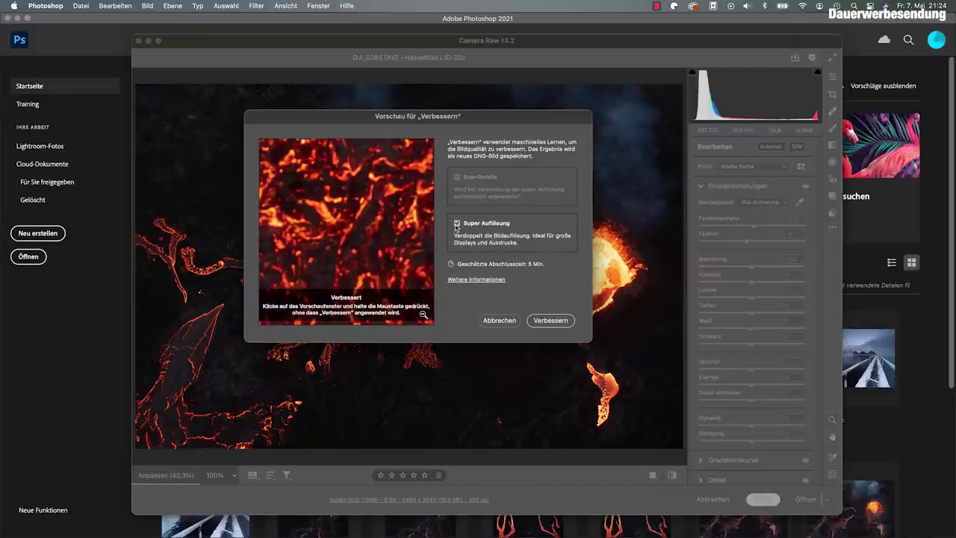
- Start the Super Resolution enhancement so an enhanced DNG copy is created beside the original
{"action": "left_click", "coordinate": [536, 322]}
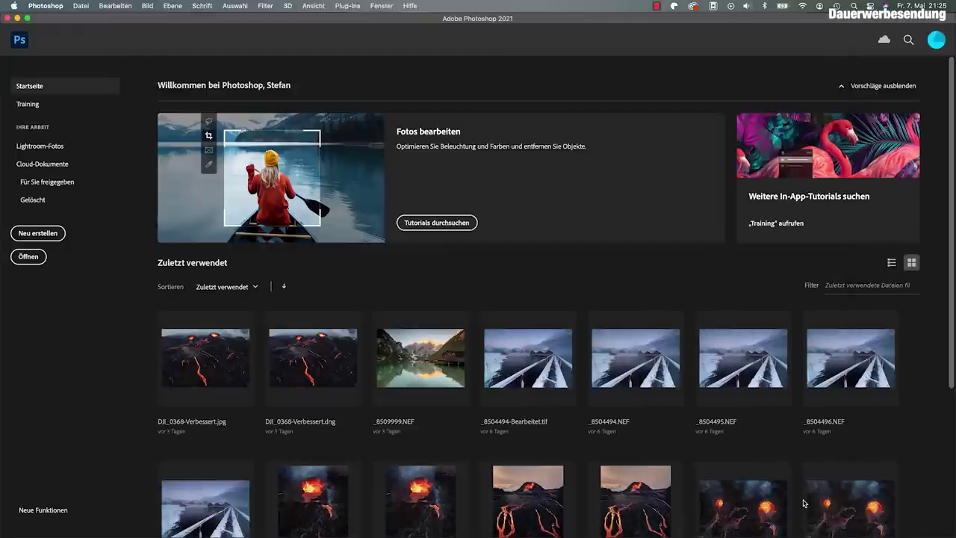
- Open the original photo in Photoshop, then open DJI_0383-Verbessert.dng from Finder
{"action": "left_click", "coordinate": [804, 501]}
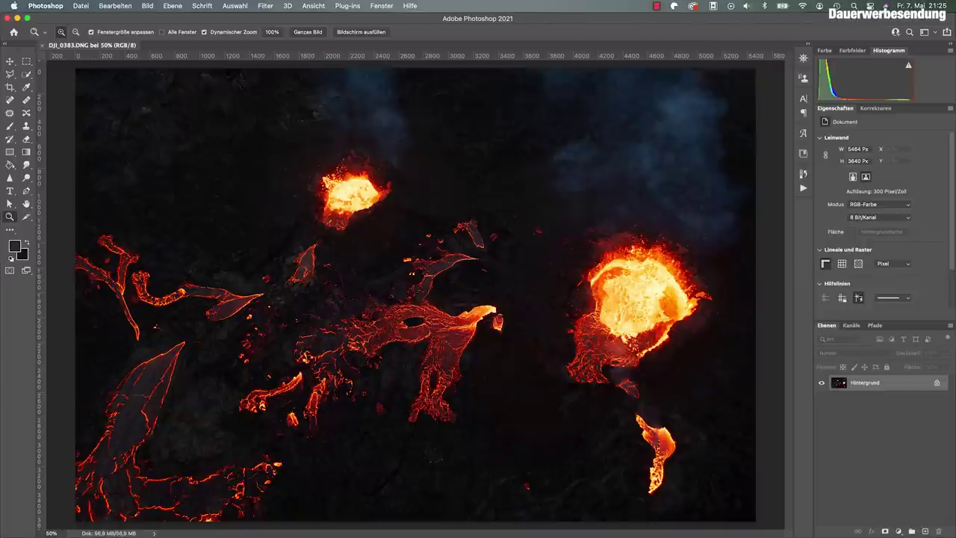
{"action": "key", "text": "super+Tab"}
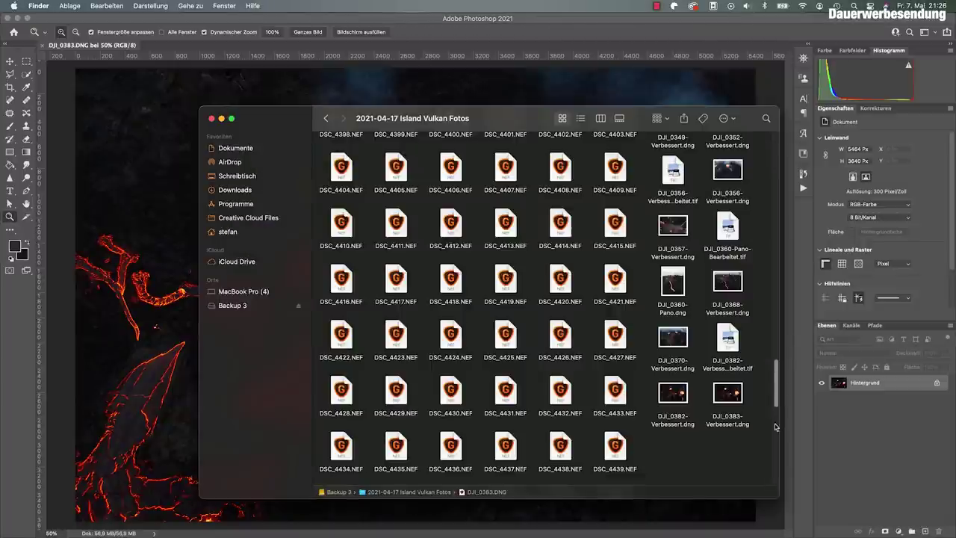
{"action": "left_click", "coordinate": [728, 393]}
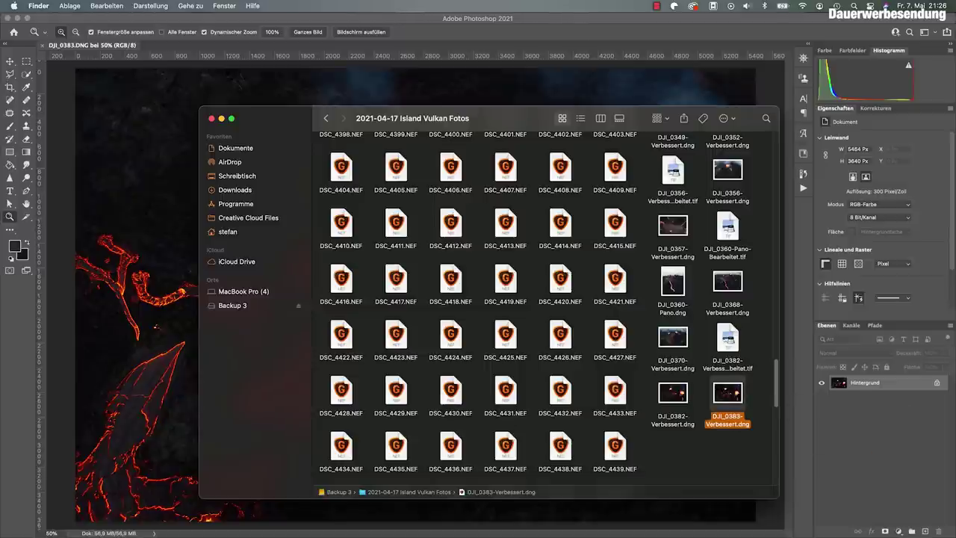
{"action": "key", "text": "super+Tab"}
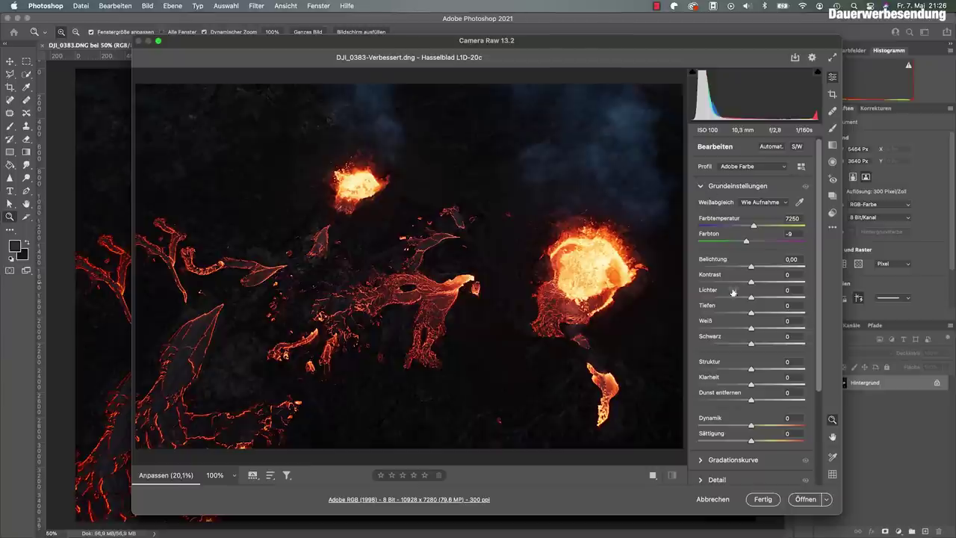
- Open the enhanced image in Photoshop and zoom to 100% on the lava flow
{"action": "left_click", "coordinate": [803, 499]}
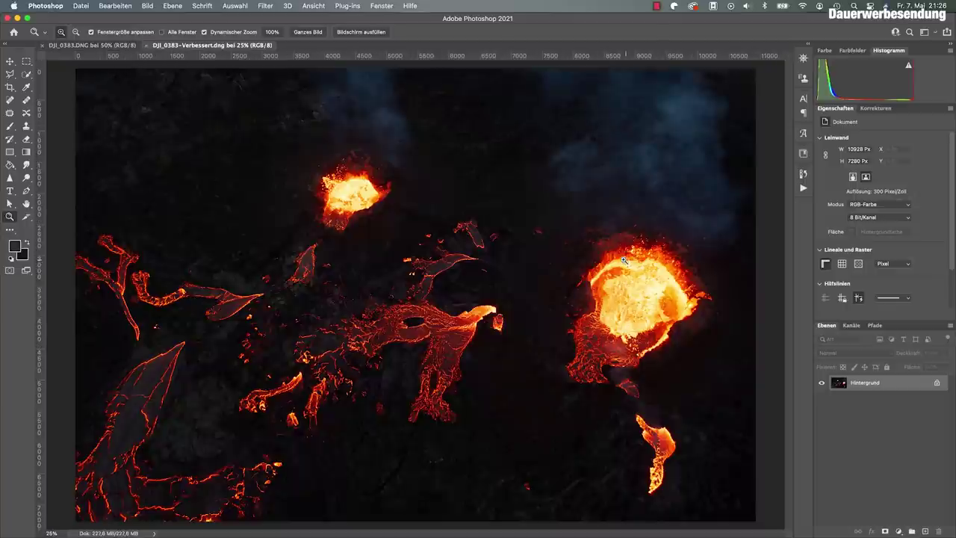
{"action": "left_click", "coordinate": [434, 334]}
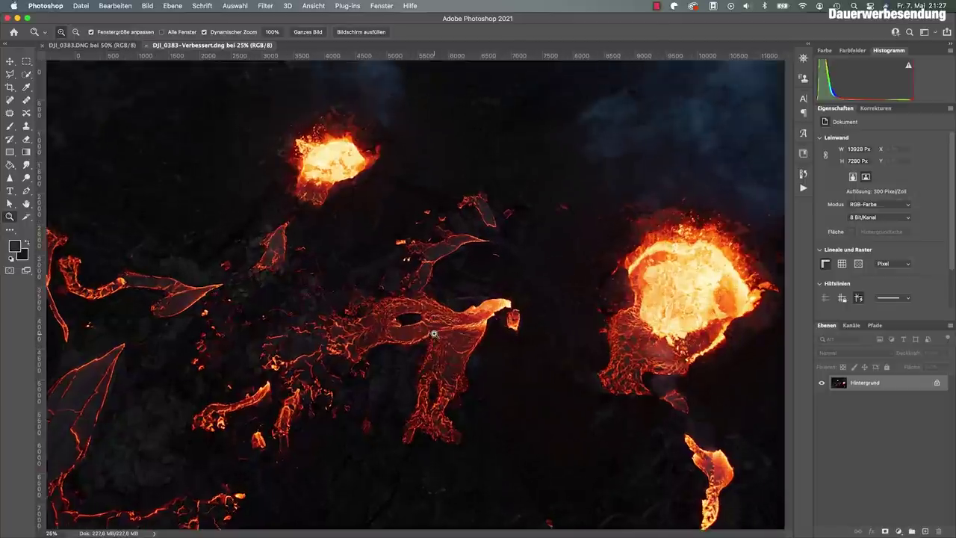
{"action": "left_click", "coordinate": [407, 333]}
{"action": "left_click", "coordinate": [398, 334]}
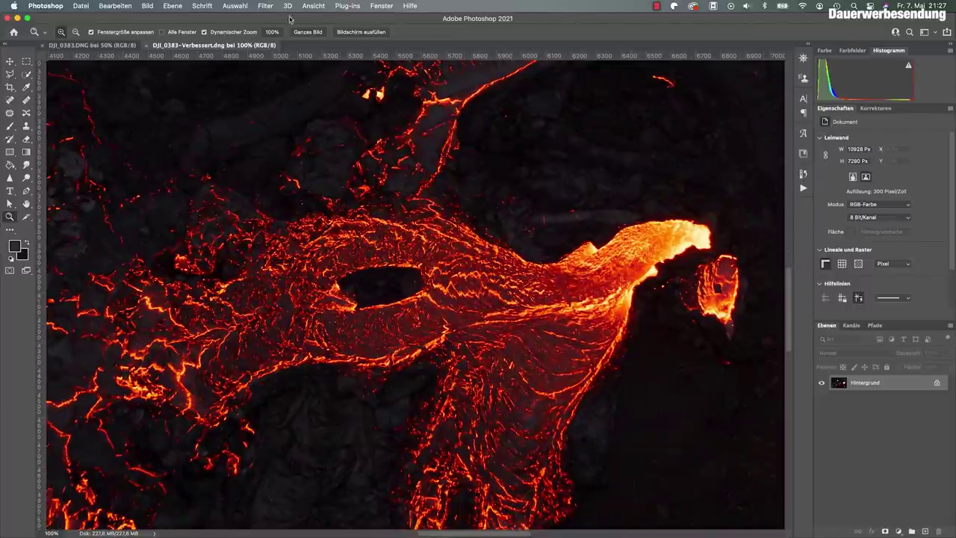
- Compare the lava flow in the 5464 × 3640 original and the enhanced image at 100%
{"action": "left_click", "coordinate": [93, 46]}
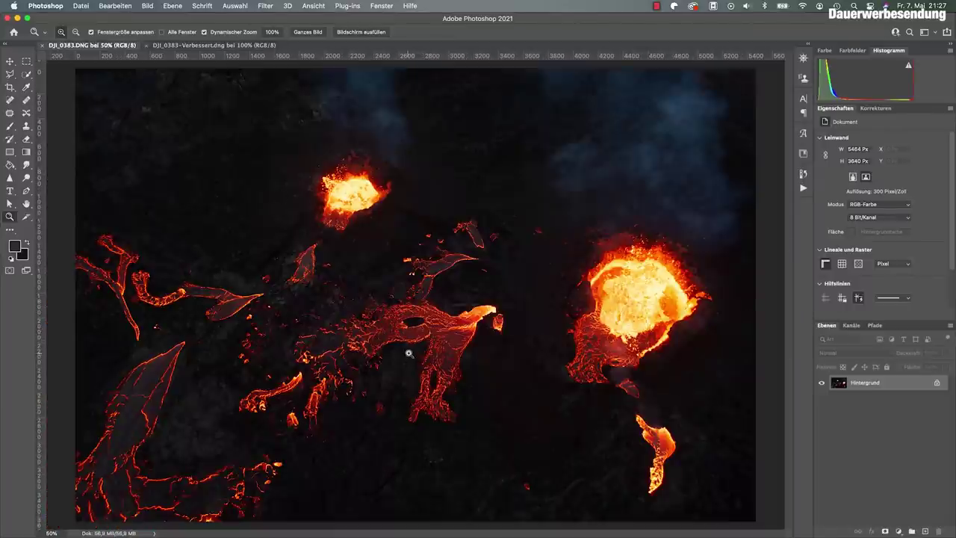
{"action": "left_click", "coordinate": [415, 337]}
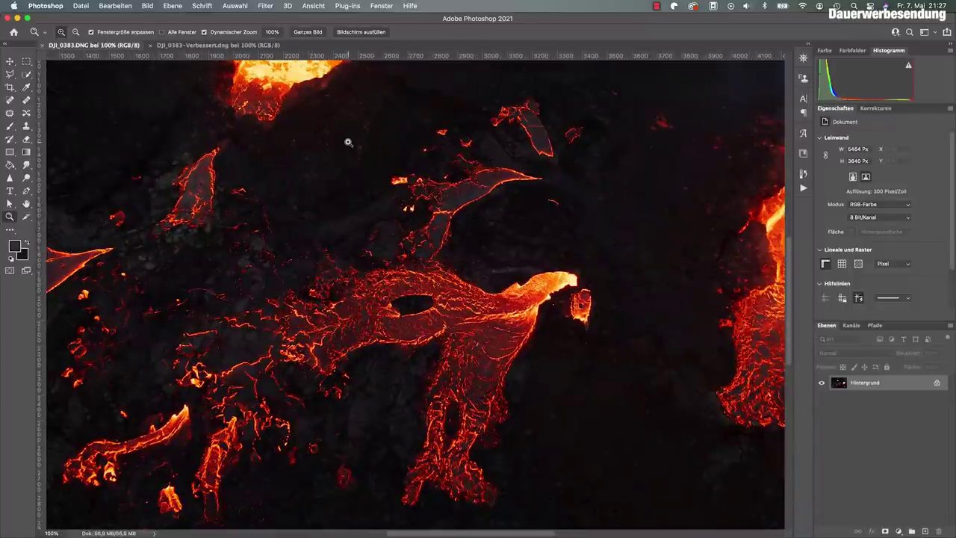
{"action": "scroll", "coordinate": [359, 164], "scroll_direction": "down", "scroll_amount": 1}
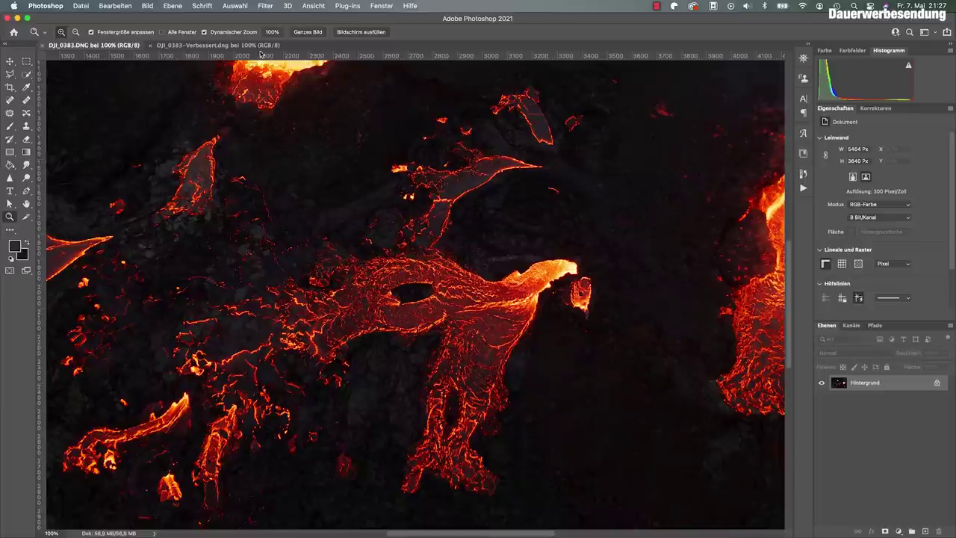
{"action": "left_click", "coordinate": [232, 47]}
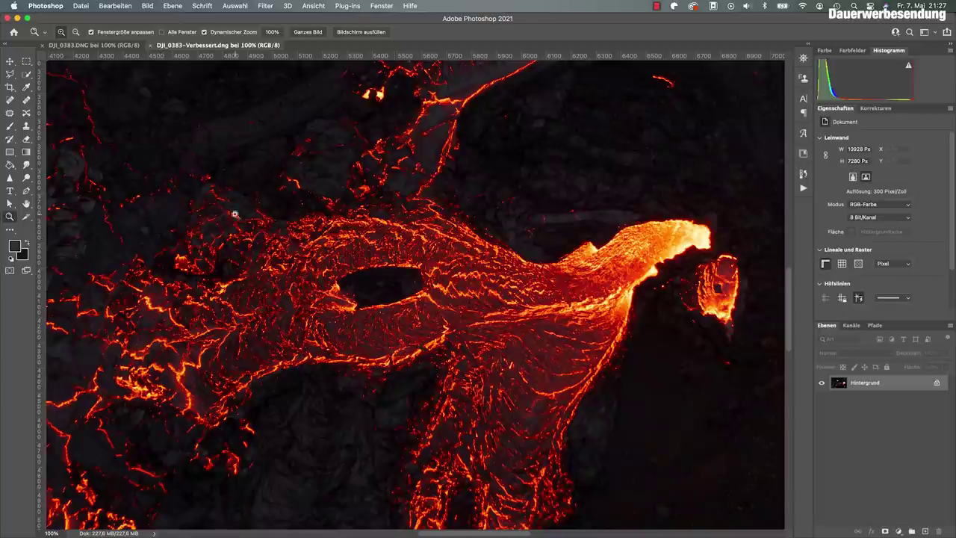
{"action": "scroll", "coordinate": [315, 237], "scroll_direction": "left", "scroll_amount": 3}
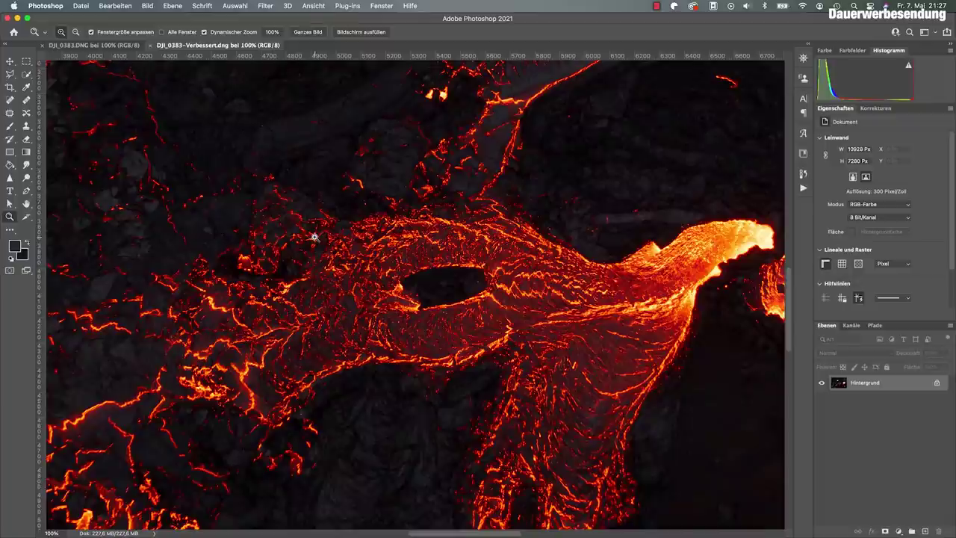
{"action": "scroll", "coordinate": [315, 238], "scroll_direction": "right", "scroll_amount": 3}
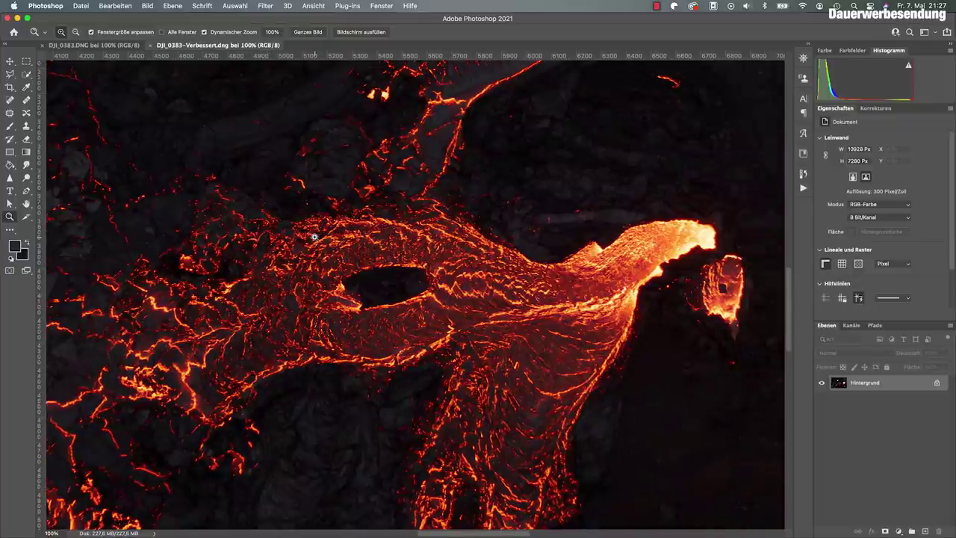
{"action": "left_click", "coordinate": [112, 46]}
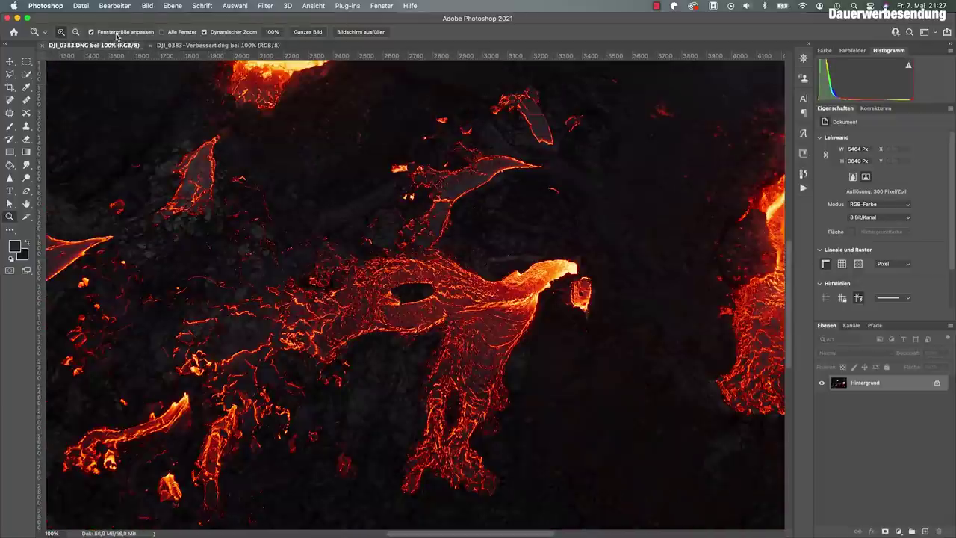
{"action": "left_click", "coordinate": [147, 6]}
- Resize the original to 10800 pixels wide using Bikubisch glatter (Vergrößerung) resampling
{"action": "left_click", "coordinate": [185, 90]}
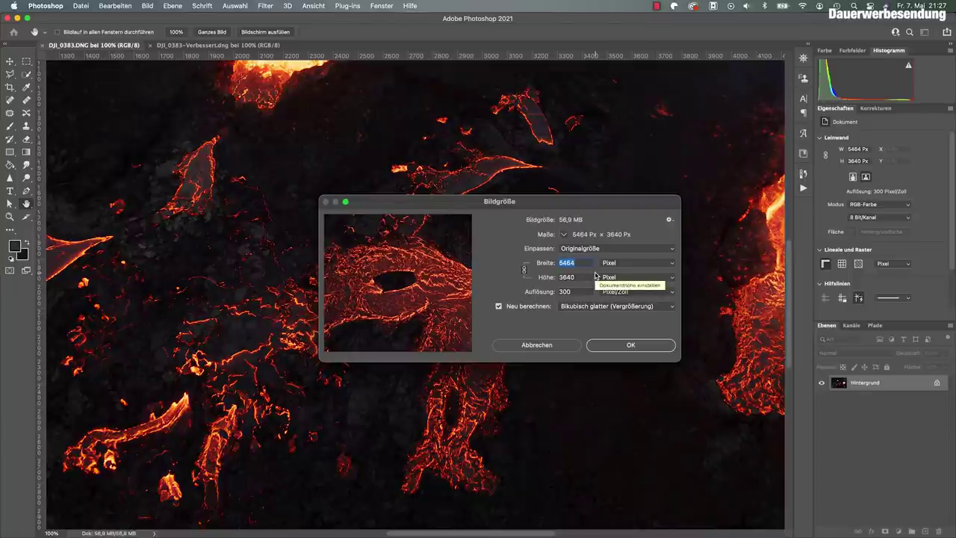
{"action": "type", "text": "1080"}
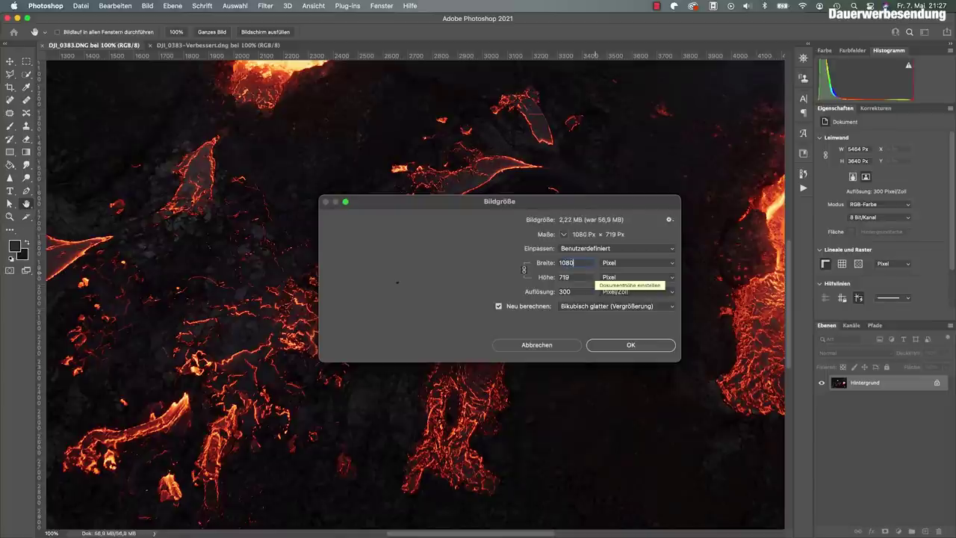
{"action": "type", "text": "0"}
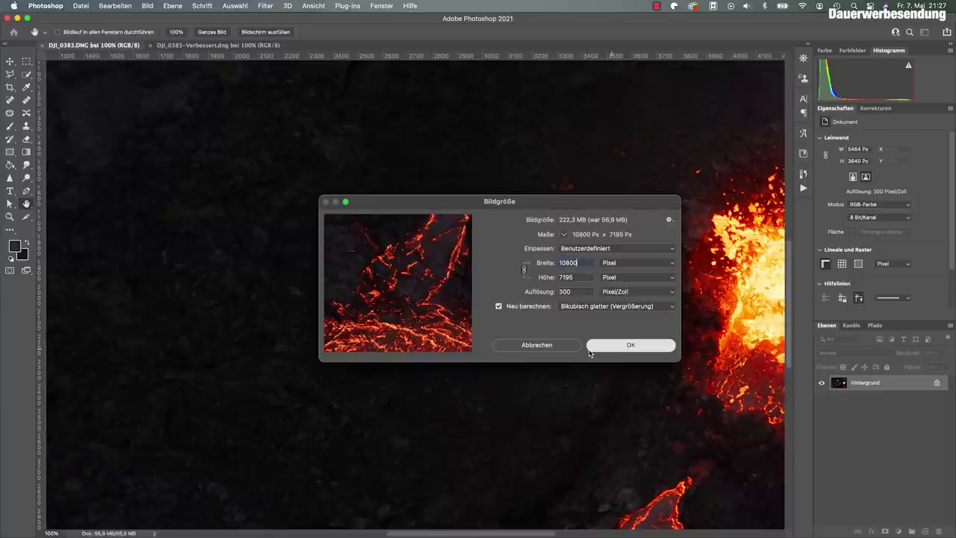
{"action": "left_click", "coordinate": [594, 347]}
- Pan the enlarged original over to the lava hole
{"action": "key", "text": "z"}
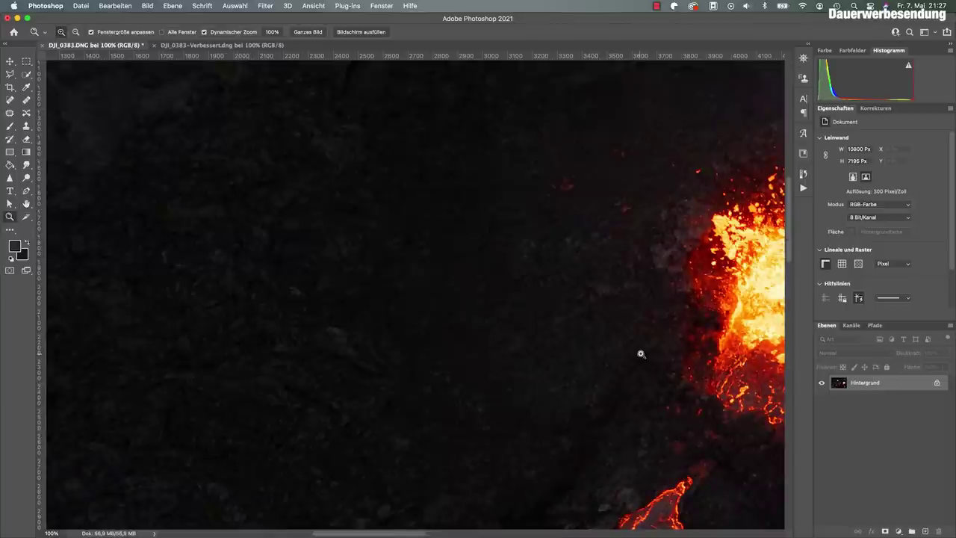
{"action": "scroll", "coordinate": [640, 353], "scroll_direction": "down", "scroll_amount": 3}
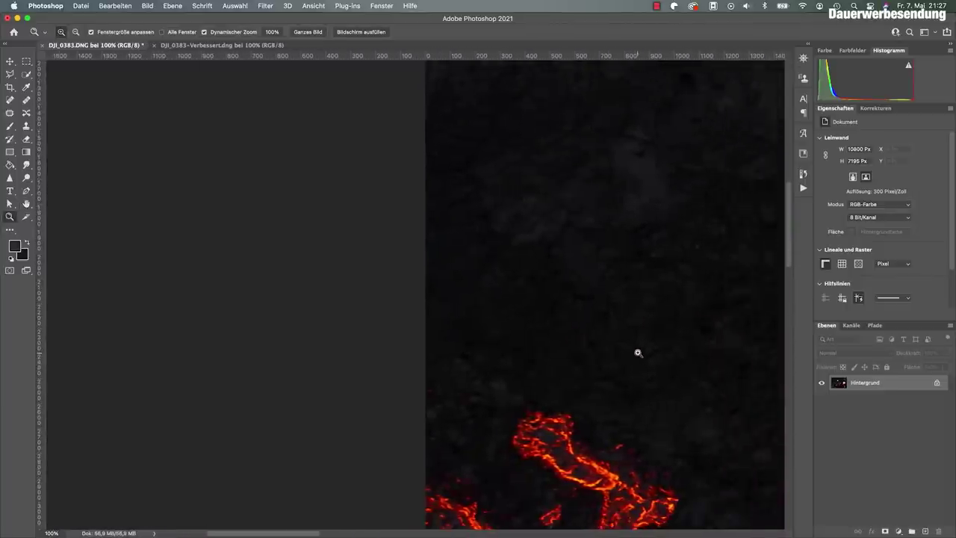
{"action": "scroll", "coordinate": [640, 353], "scroll_direction": "right", "scroll_amount": 20}
{"action": "scroll", "coordinate": [631, 351], "scroll_direction": "right", "scroll_amount": 5}
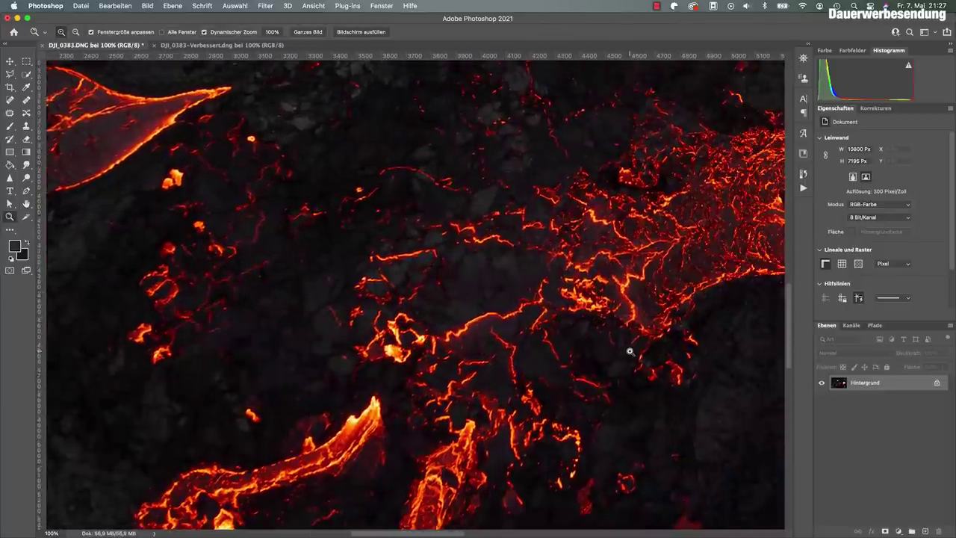
{"action": "scroll", "coordinate": [631, 351], "scroll_direction": "right", "scroll_amount": 5}
{"action": "scroll", "coordinate": [631, 351], "scroll_direction": "right", "scroll_amount": 5}
{"action": "scroll", "coordinate": [630, 351], "scroll_direction": "right", "scroll_amount": 5}
{"action": "scroll", "coordinate": [629, 351], "scroll_direction": "right", "scroll_amount": 3}
{"action": "scroll", "coordinate": [630, 351], "scroll_direction": "up", "scroll_amount": 2}
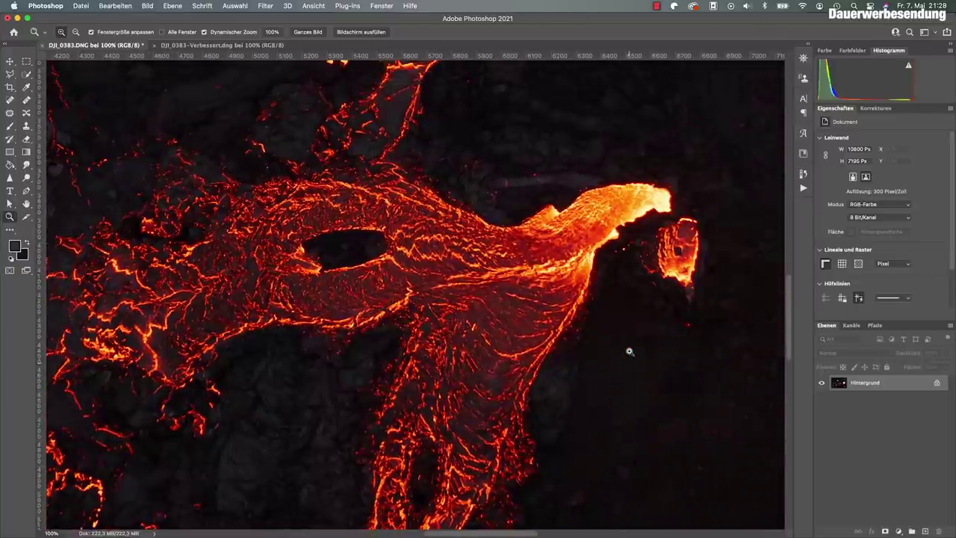
{"action": "scroll", "coordinate": [630, 351], "scroll_direction": "right", "scroll_amount": 2}
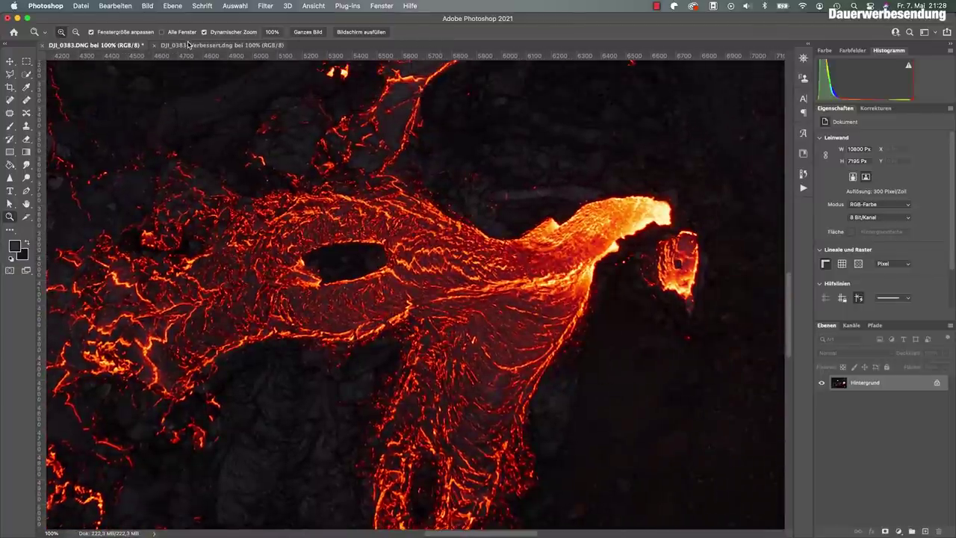
- Compare the lava hole across DJI_0383.DNG and DJI_0383-Verbessert.dng, then zoom out on the enhanced image
{"action": "left_click", "coordinate": [190, 45]}
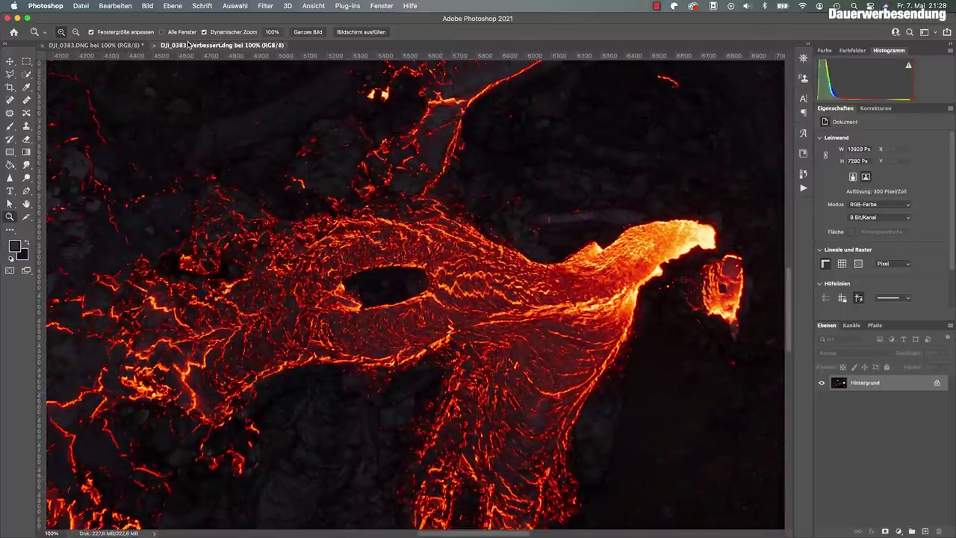
{"action": "left_click", "coordinate": [91, 44]}
{"action": "scroll", "coordinate": [187, 110], "scroll_direction": "left", "scroll_amount": 1}
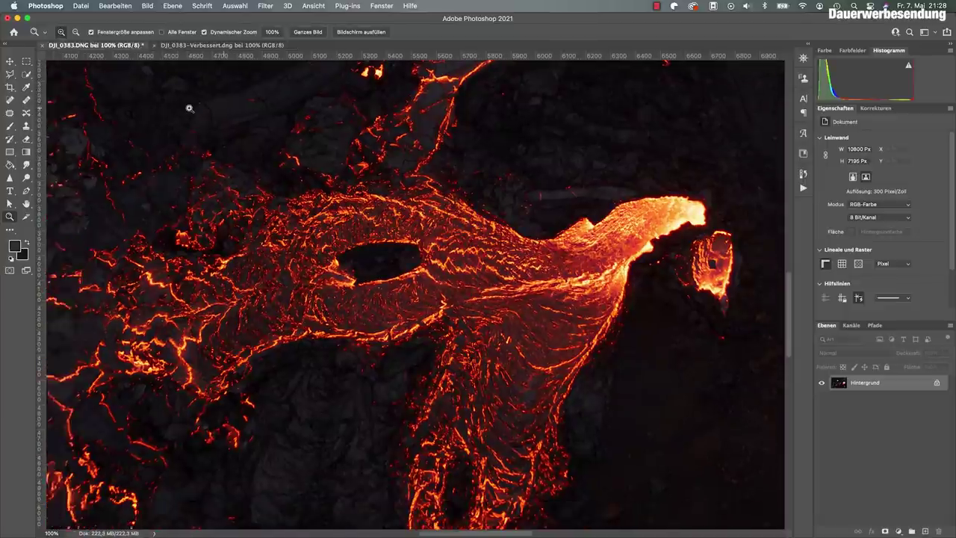
{"action": "scroll", "coordinate": [187, 109], "scroll_direction": "left", "scroll_amount": 1}
{"action": "left_click", "coordinate": [245, 46]}
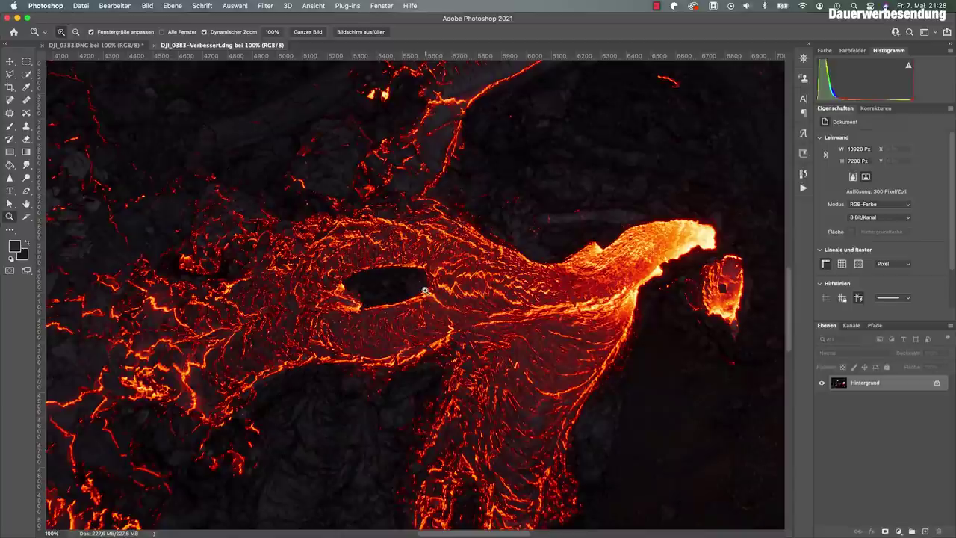
{"action": "left_click", "coordinate": [124, 46]}
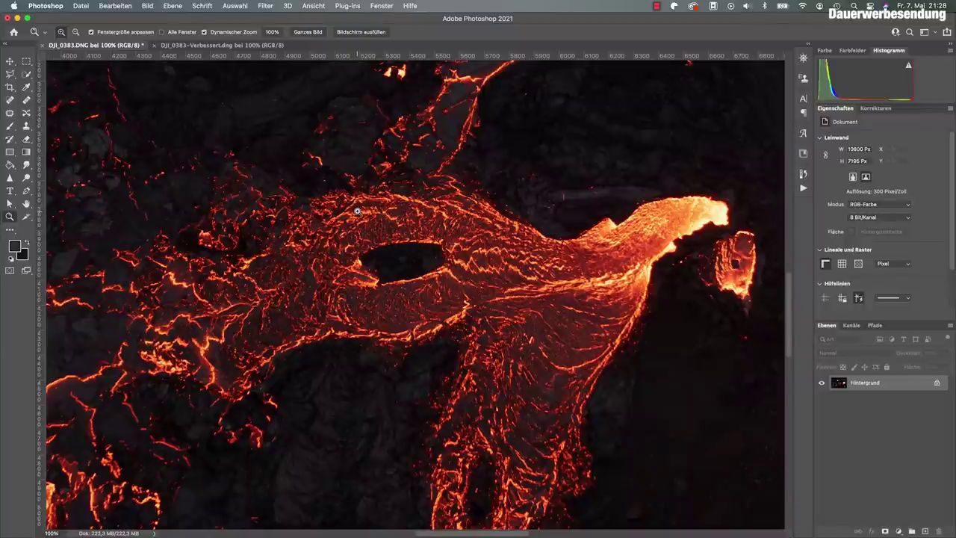
{"action": "left_click", "coordinate": [217, 47]}
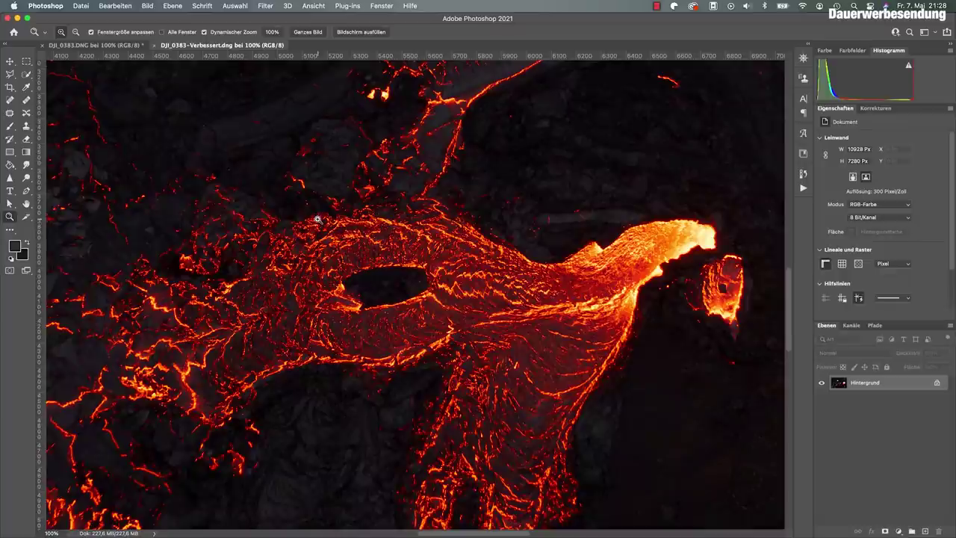
{"action": "left_click", "coordinate": [363, 290], "text": "alt"}
{"action": "left_click", "coordinate": [363, 292], "text": "alt"}
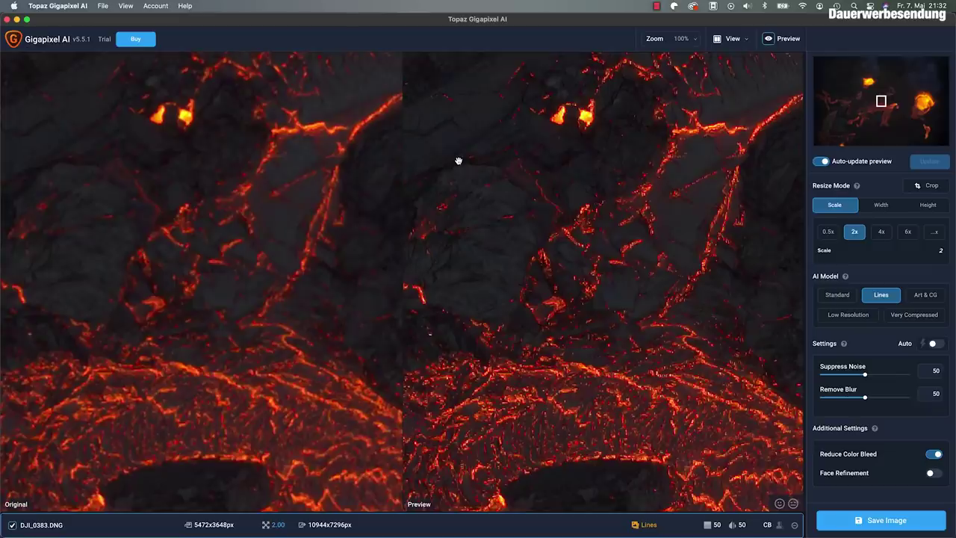
- Pan the Original and 2× Lines preview panes to center the oval gap in the lava
{"action": "left_click_drag", "start_coordinate": [508, 303], "coordinate": [509, 153]}
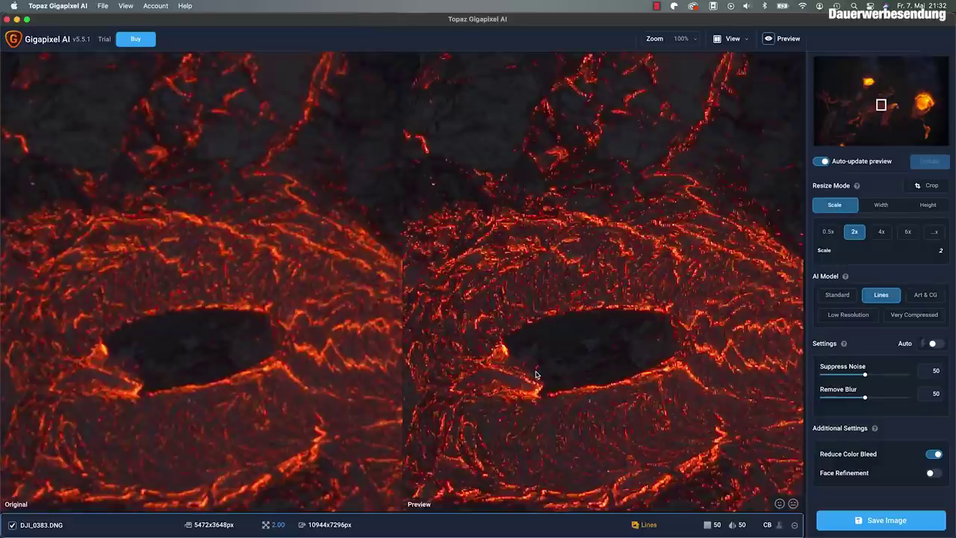
{"action": "left_click_drag", "start_coordinate": [536, 392], "coordinate": [550, 340]}
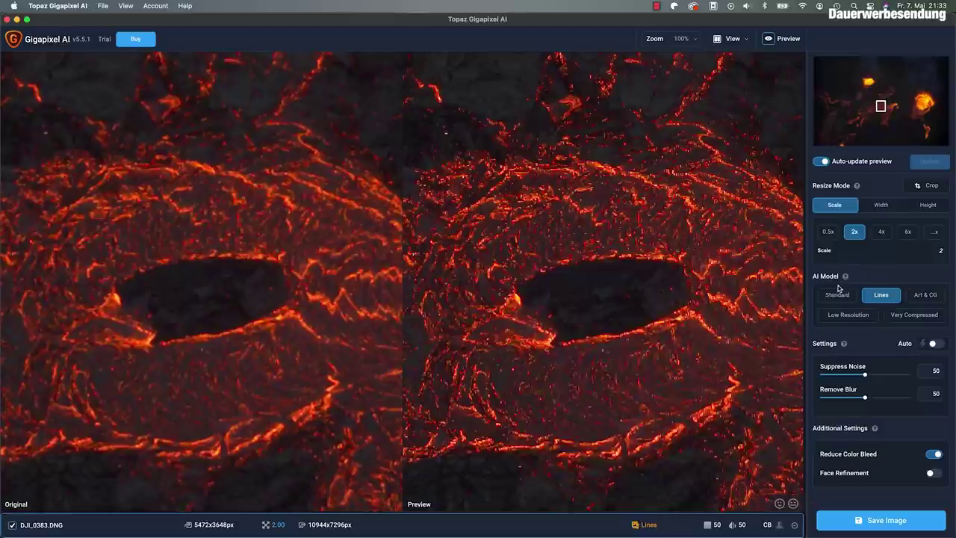
{"action": "mouse_move", "coordinate": [837, 294]}
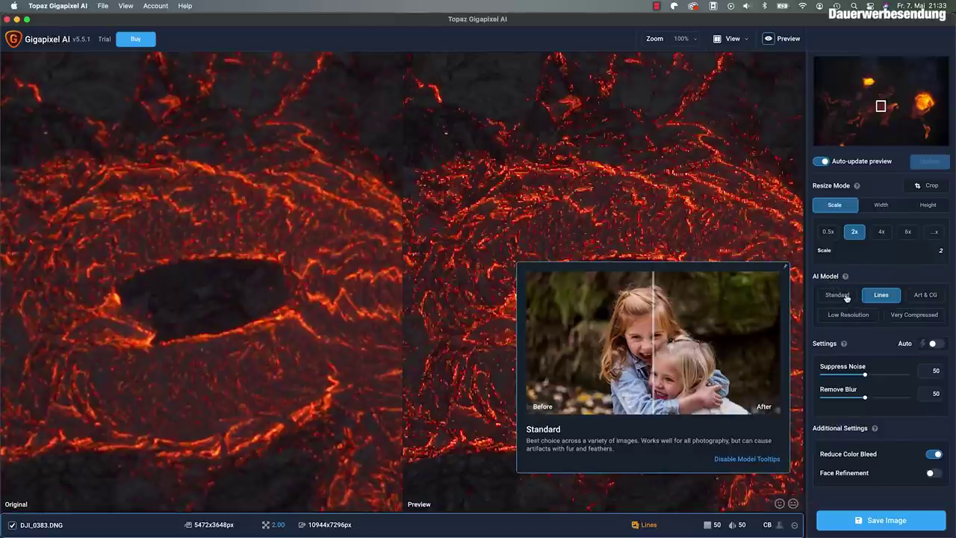
- Preview the 2× upscale with the Standard, Very Compressed, then Low Resolution AI models
{"action": "left_click", "coordinate": [846, 297]}
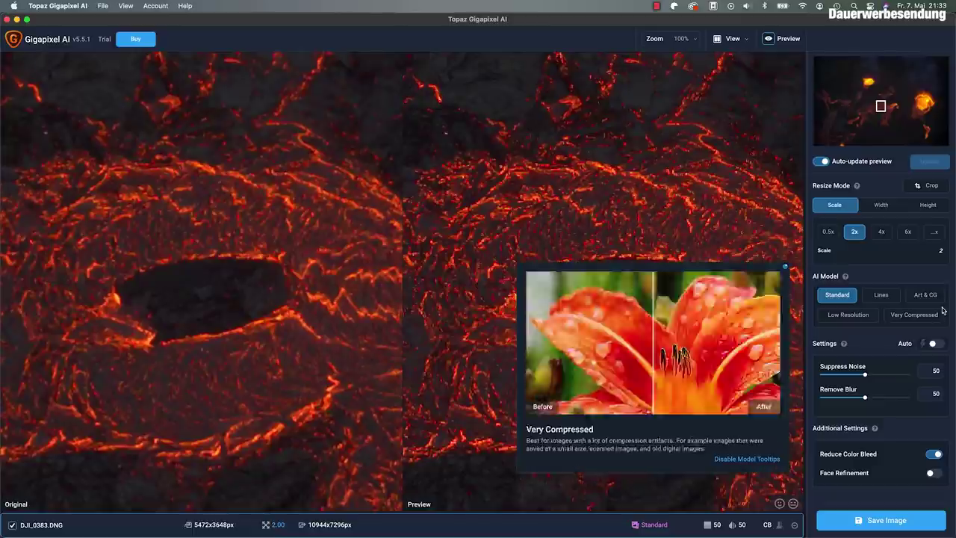
{"action": "left_click", "coordinate": [899, 316]}
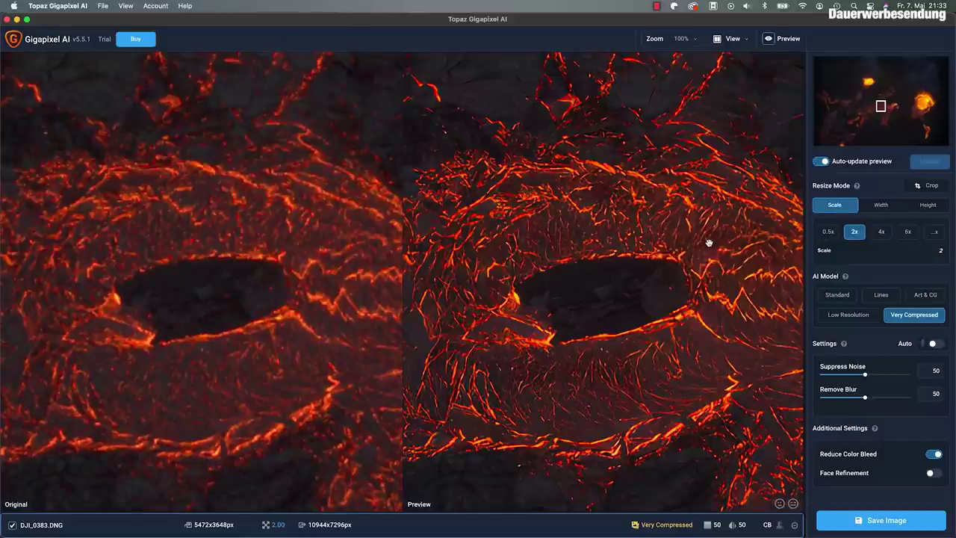
{"action": "mouse_move", "coordinate": [848, 314]}
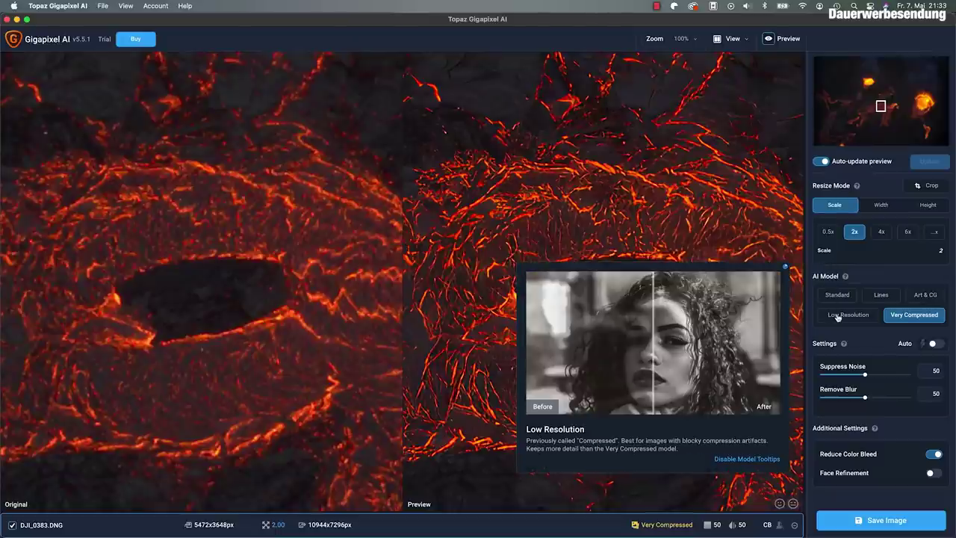
{"action": "left_click", "coordinate": [837, 317]}
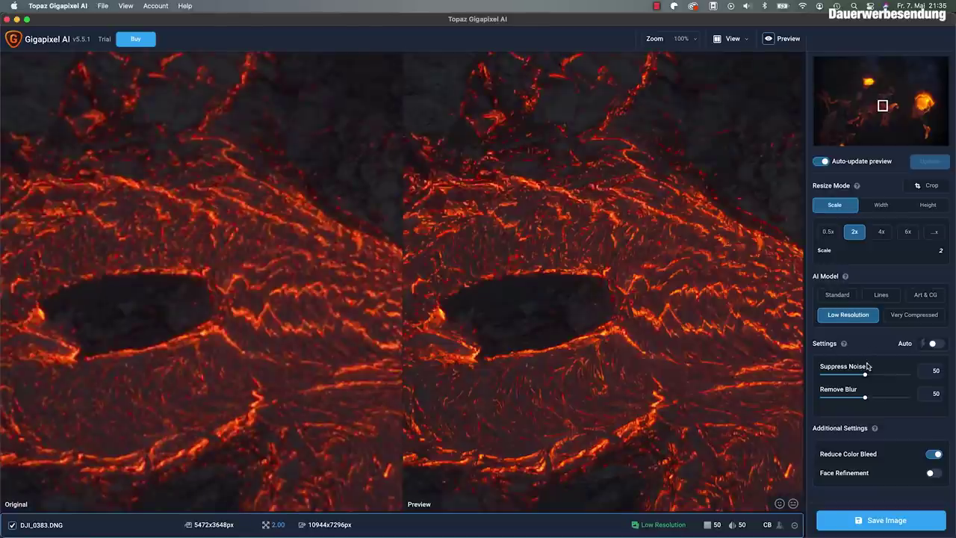
- Set Suppress Noise to 28 and Remove Blur to 19, then view more lava at 50% zoom
{"action": "left_click_drag", "start_coordinate": [864, 377], "coordinate": [848, 378]}
{"action": "left_click_drag", "start_coordinate": [865, 397], "coordinate": [840, 399]}
{"action": "left_click_drag", "start_coordinate": [694, 351], "coordinate": [688, 324]}
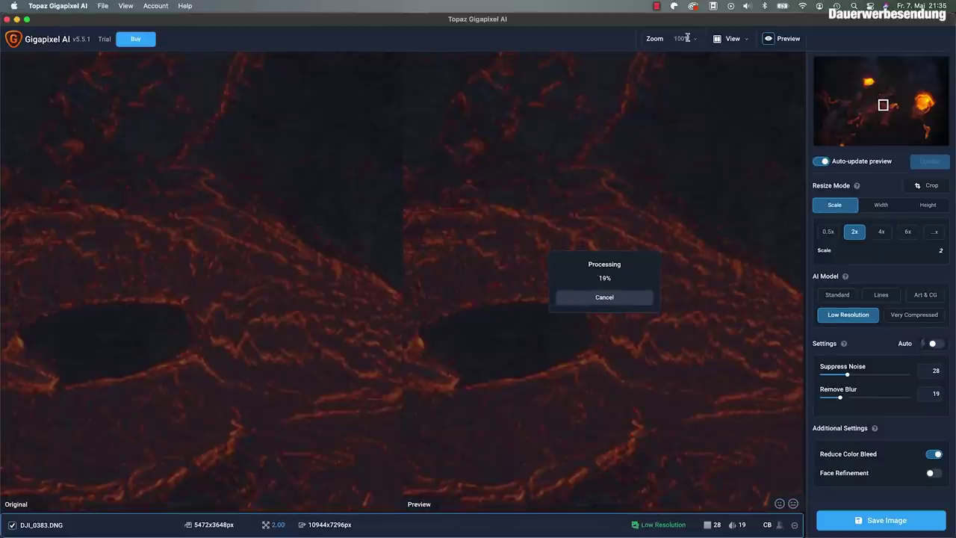
{"action": "left_click", "coordinate": [693, 38]}
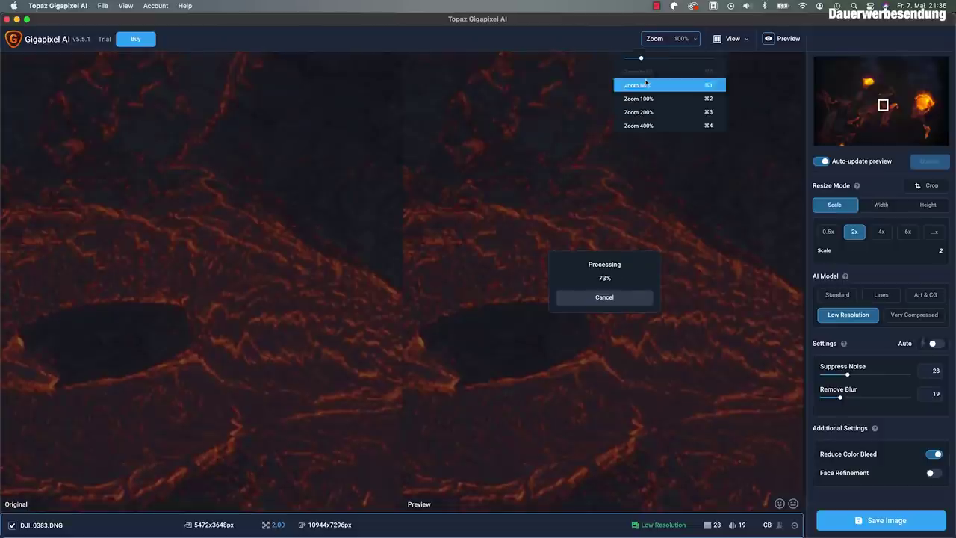
{"action": "left_click_drag", "start_coordinate": [641, 60], "coordinate": [627, 60]}
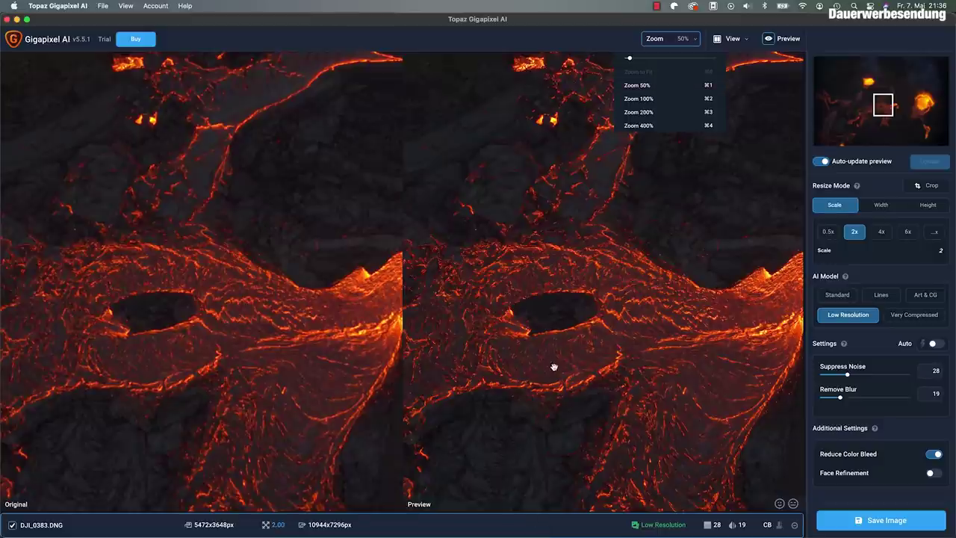
{"action": "left_click_drag", "start_coordinate": [689, 303], "coordinate": [552, 339]}
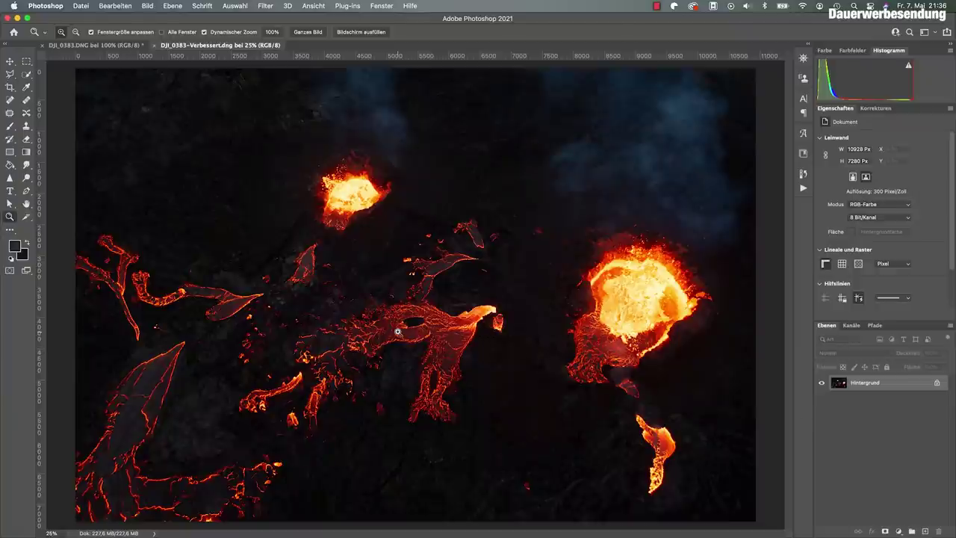
{"action": "left_click", "coordinate": [423, 345]}
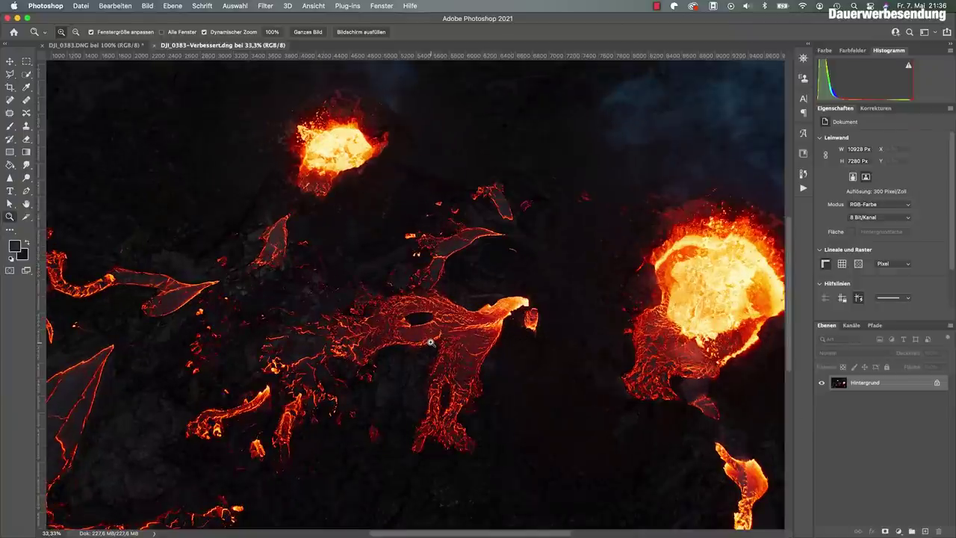
{"action": "left_click", "coordinate": [431, 342]}
{"action": "left_click", "coordinate": [431, 342]}
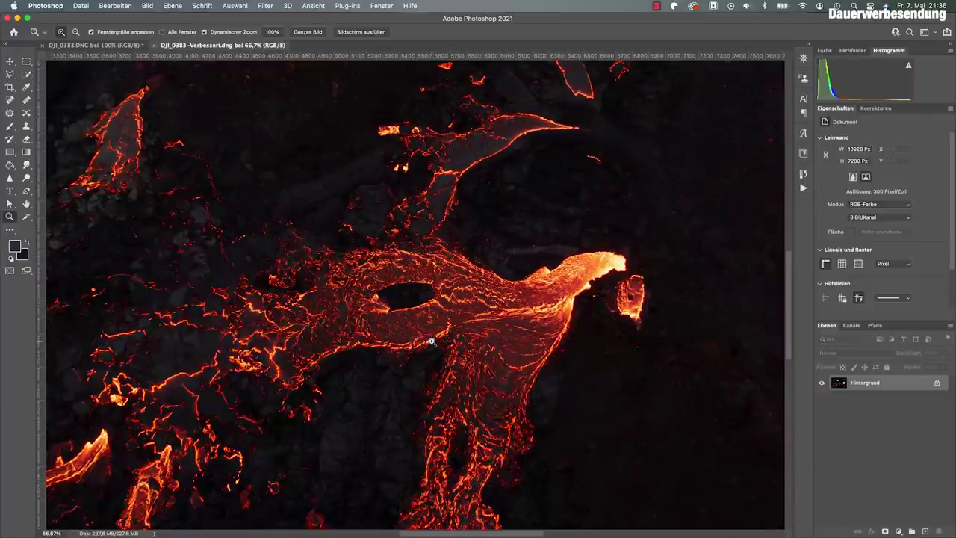
{"action": "left_click", "coordinate": [431, 342]}
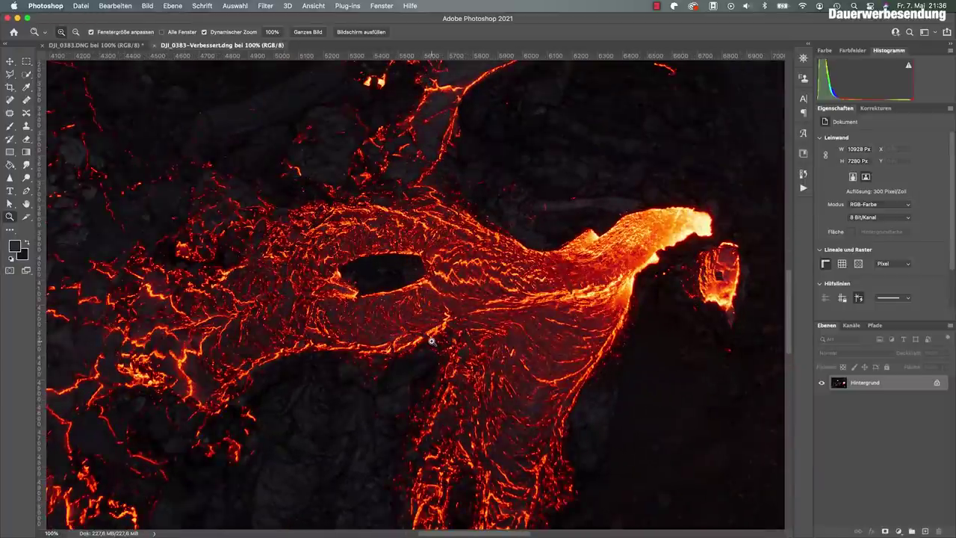
{"action": "left_click", "coordinate": [431, 341], "text": "alt"}
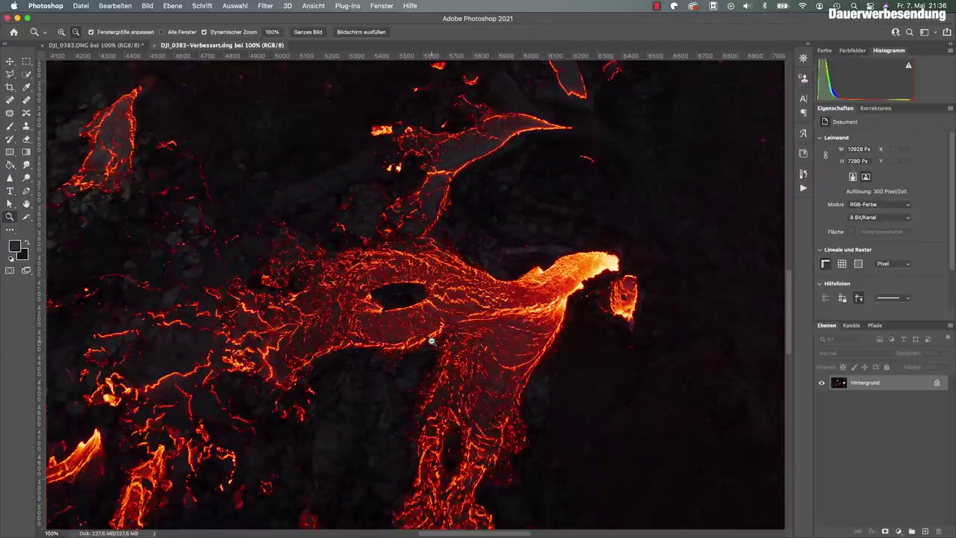
{"action": "left_click", "coordinate": [431, 341], "text": "alt"}
{"action": "left_click", "coordinate": [431, 341], "text": "alt"}
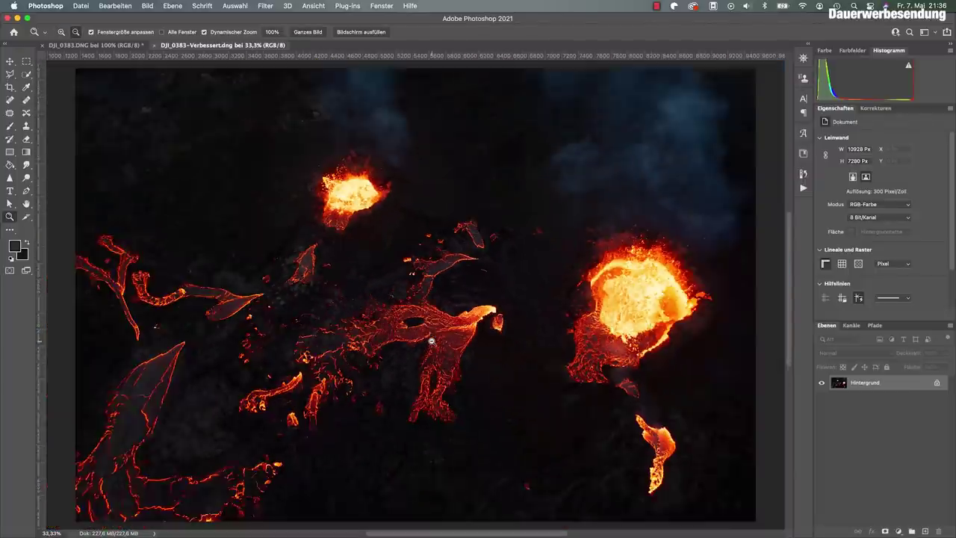